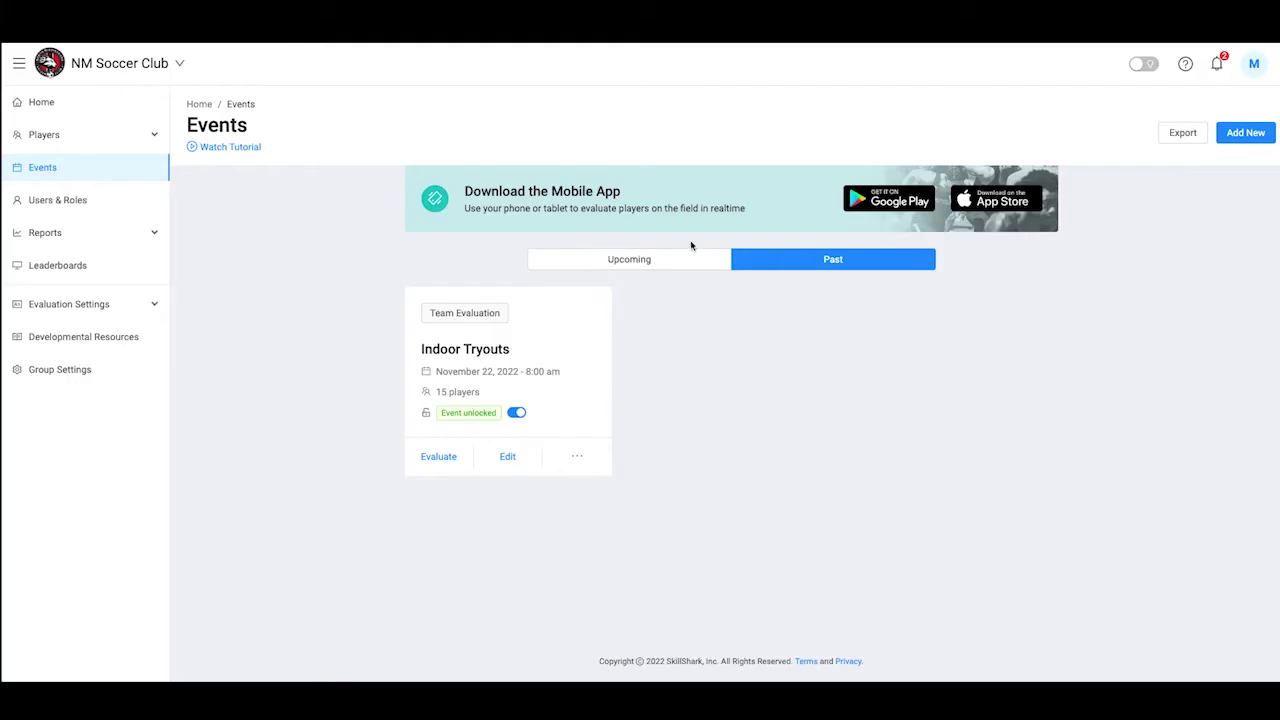
# Start a new event of type Tryout / Camp / Showcase
pyautogui.click(1247, 136)
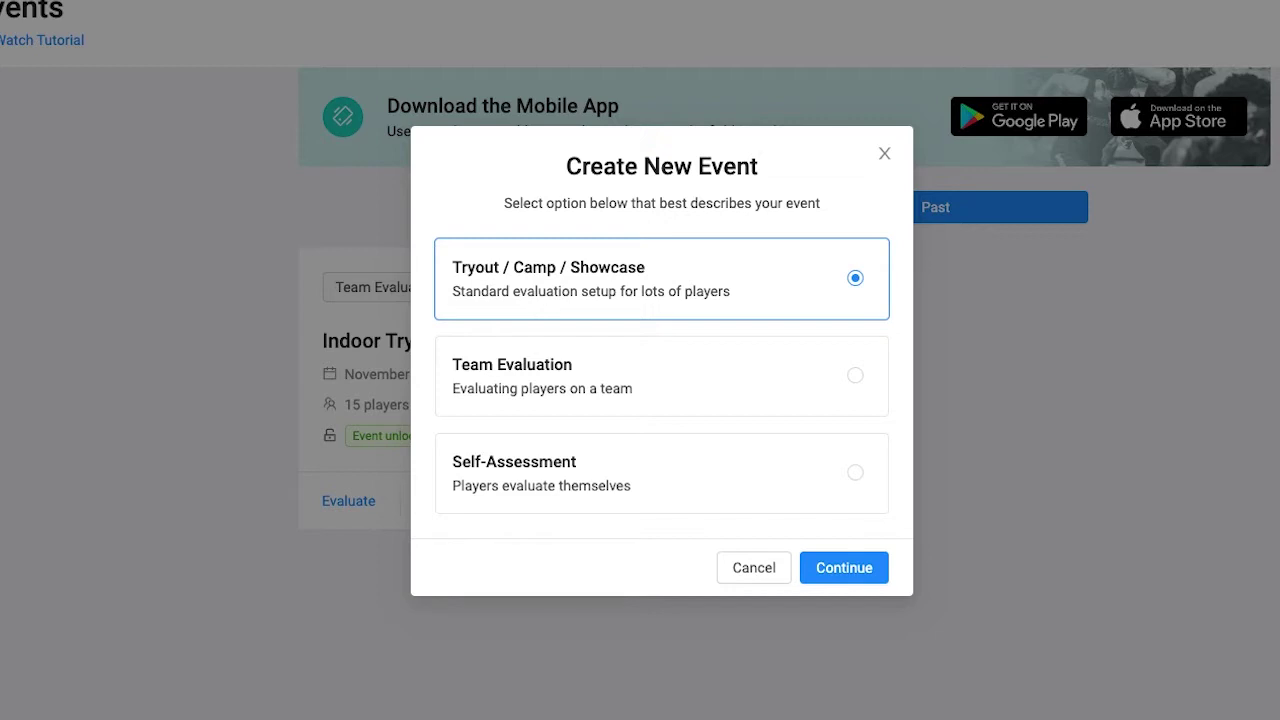
pyautogui.click(882, 569)
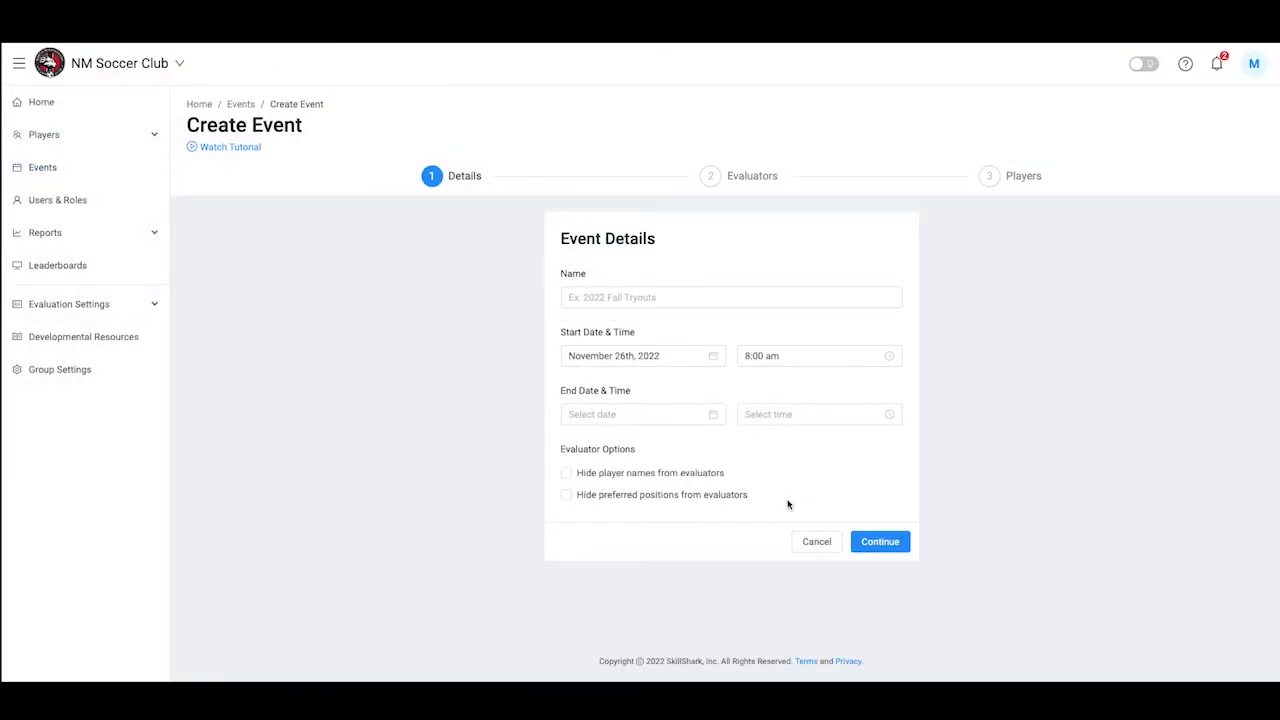
# Name the event 'Mid-Season Evaluation', ending November 30, 2022 at 3:00 pm
pyautogui.click(718, 296)
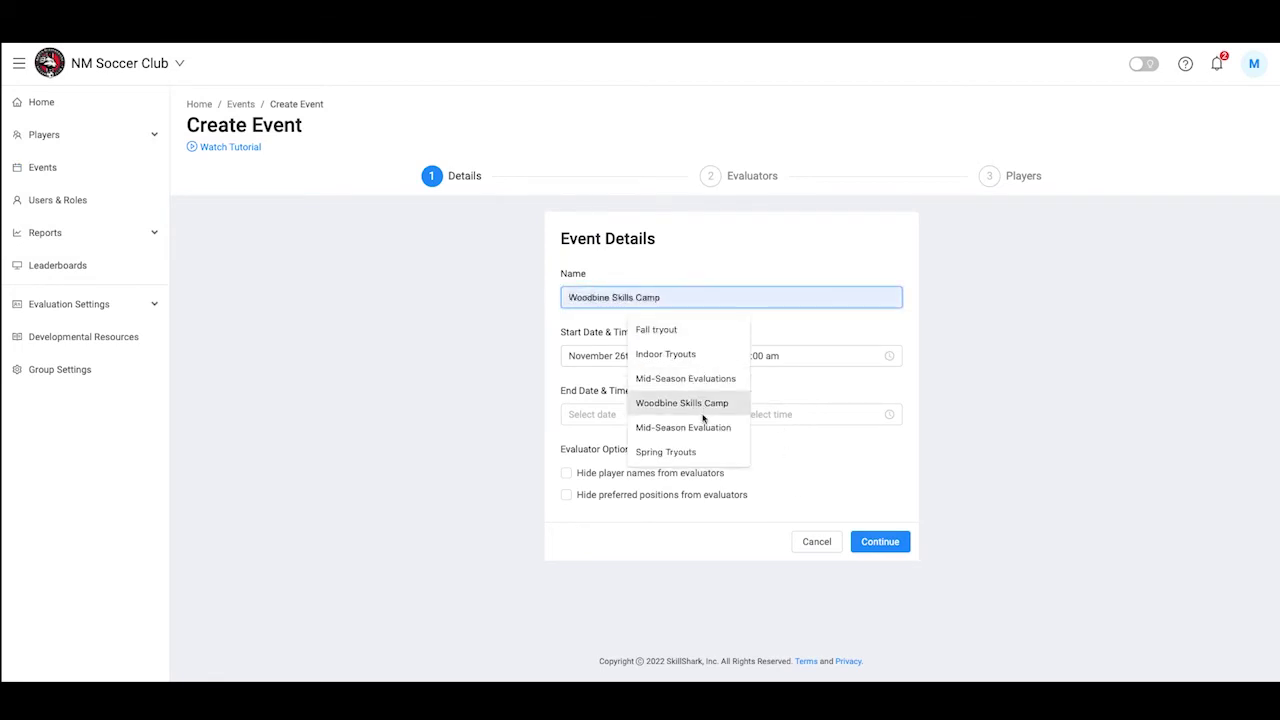
pyautogui.click(700, 429)
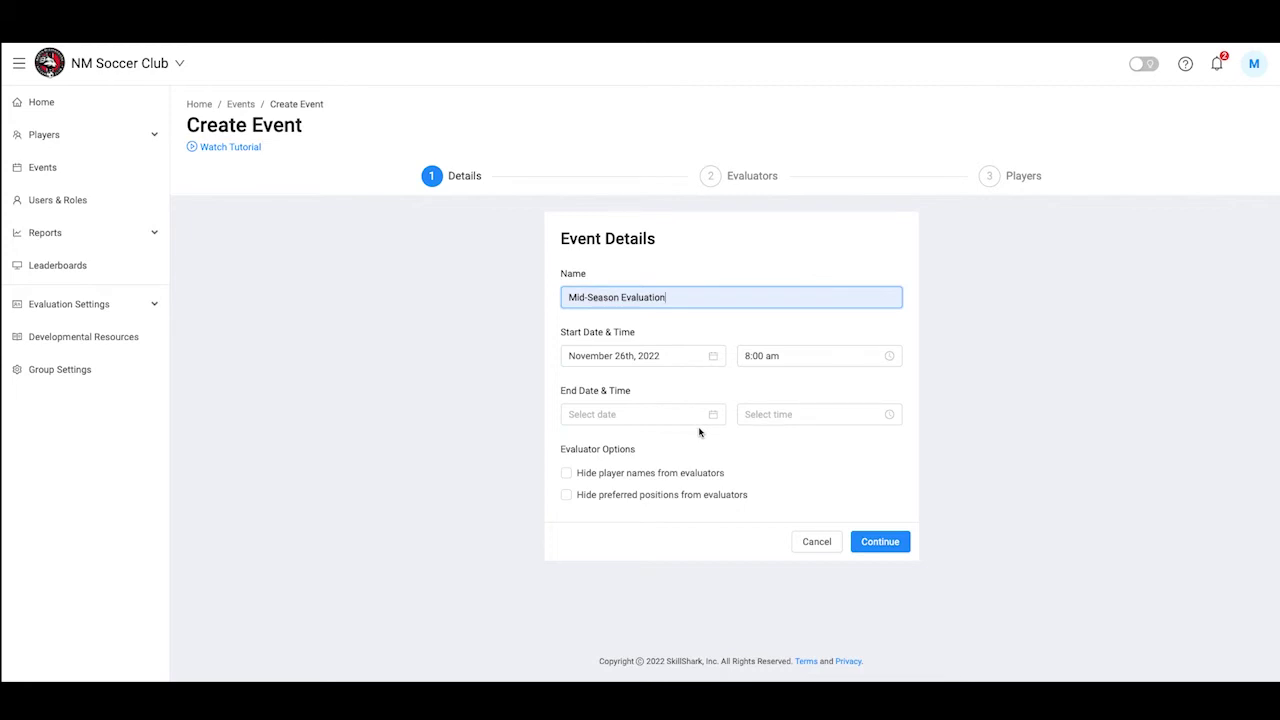
pyautogui.click(640, 414)
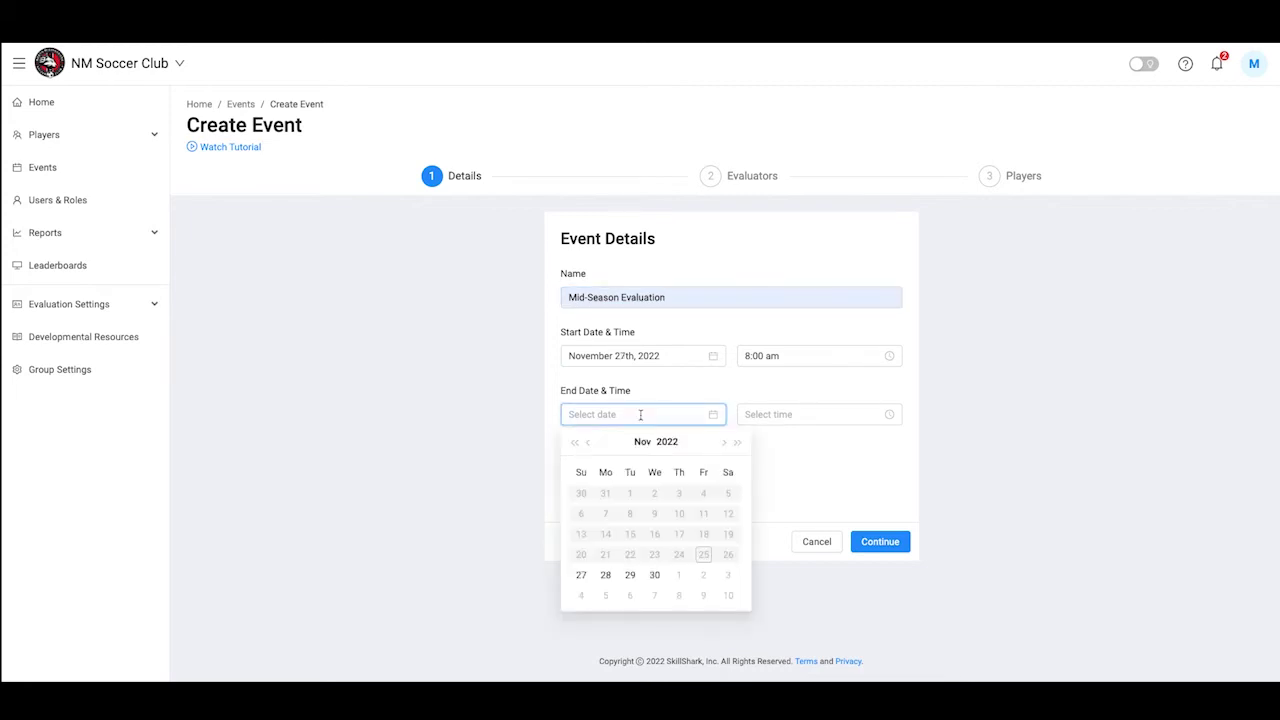
pyautogui.click(654, 574)
pyautogui.write('3:00 pm')
pyautogui.click(818, 505)
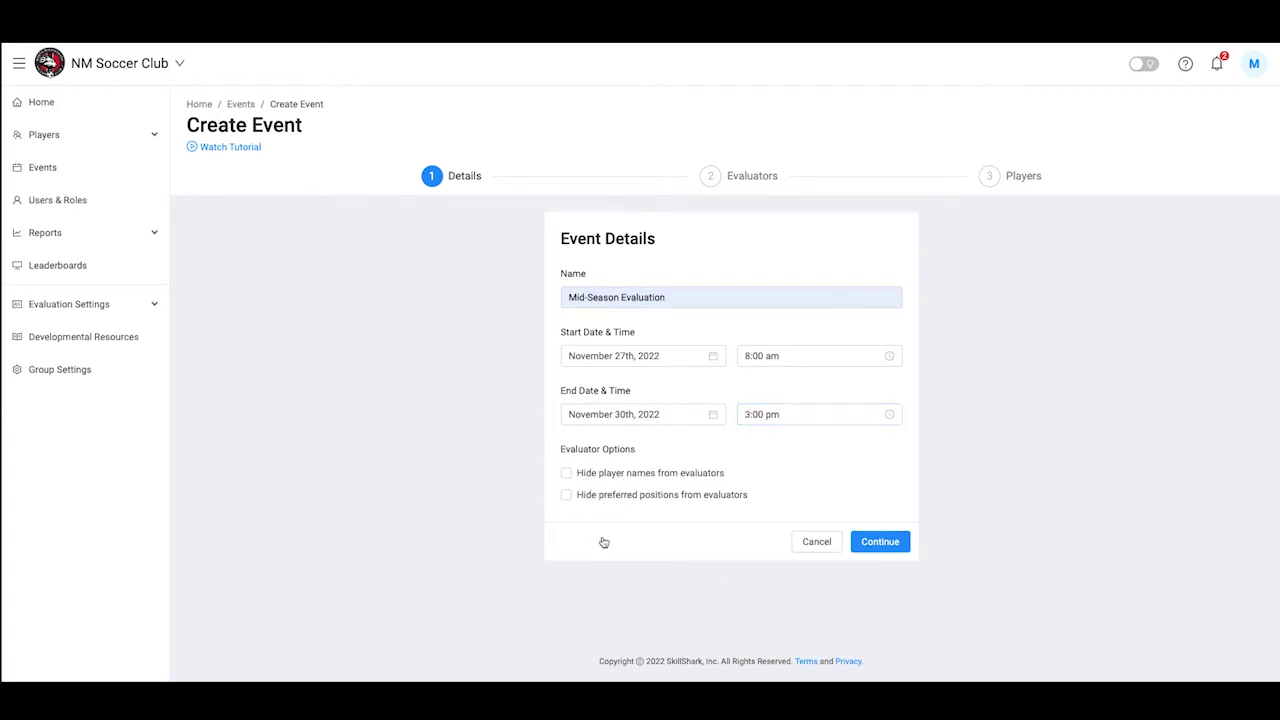
pyautogui.click(875, 545)
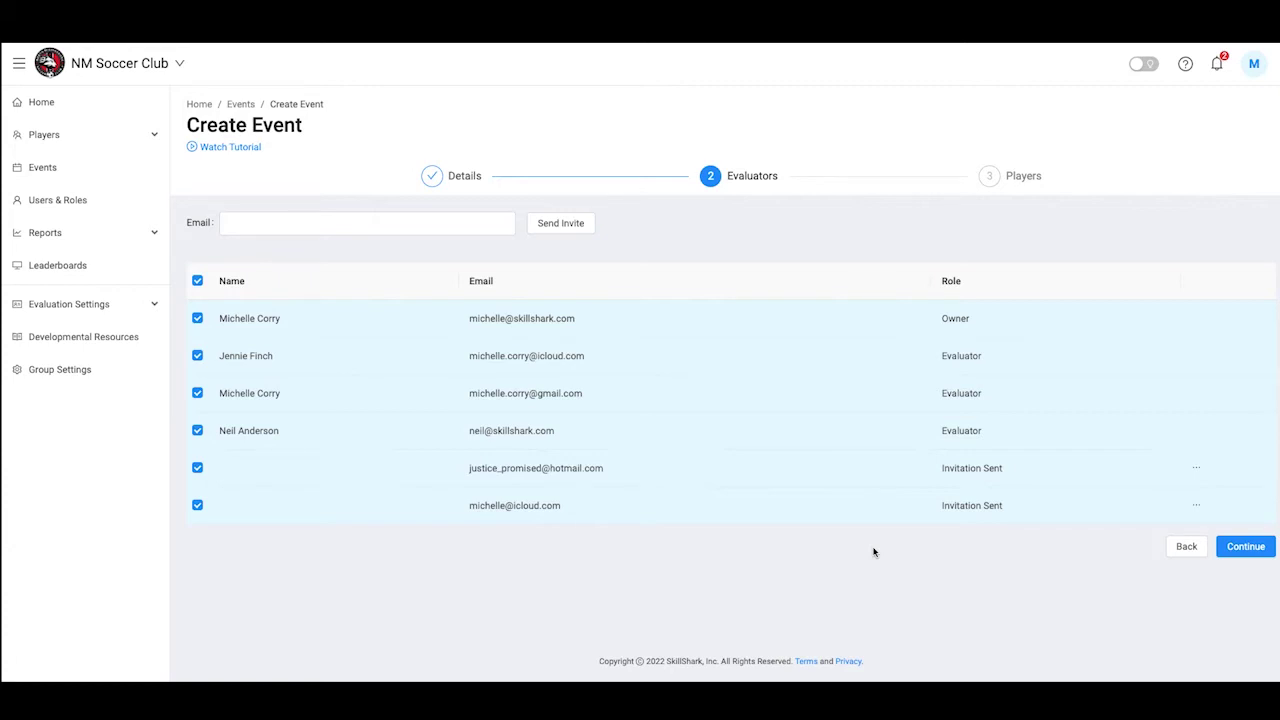
# Invite a new evaluator by e-mail address and include them among the event's evaluators
pyautogui.click(252, 217)
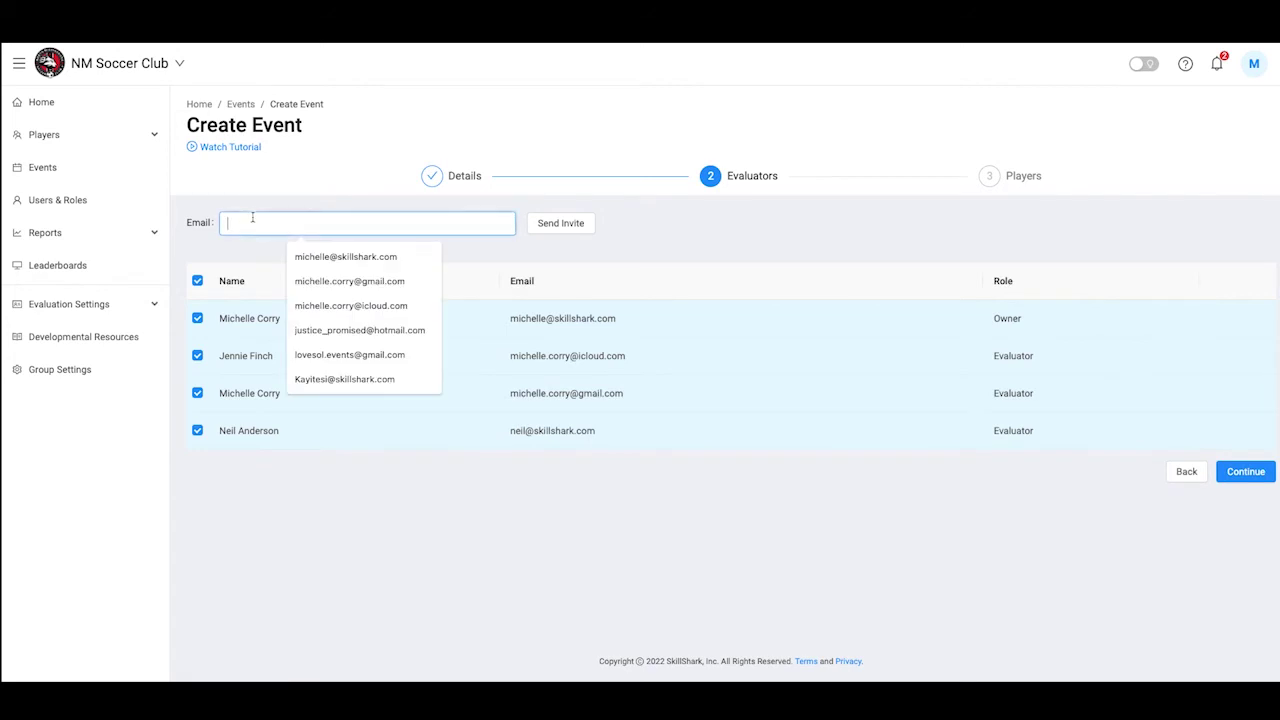
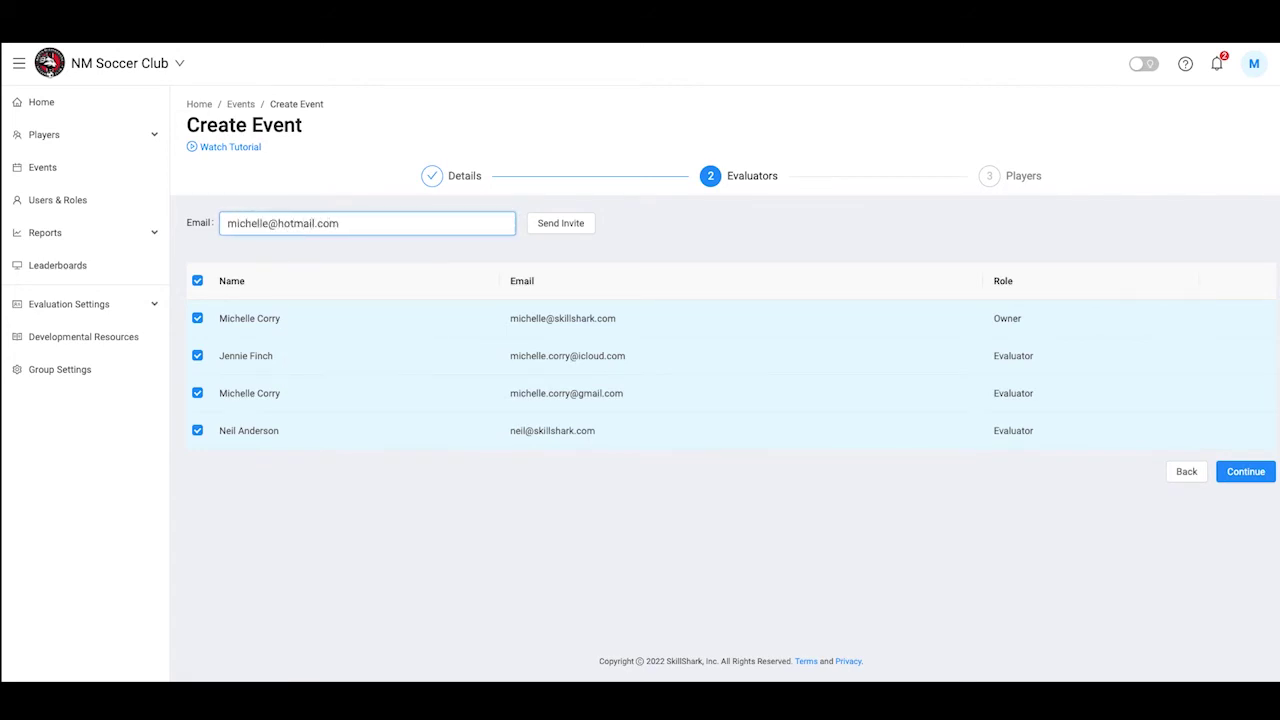
pyautogui.click(551, 229)
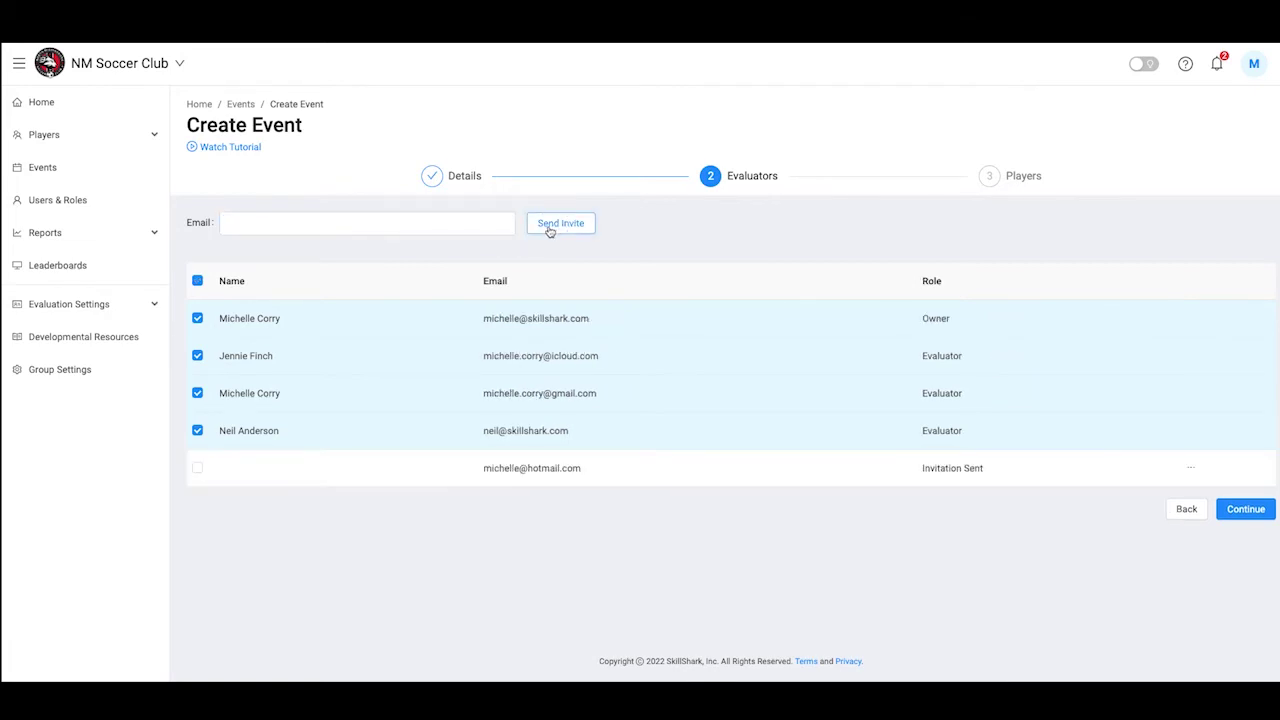
pyautogui.click(197, 470)
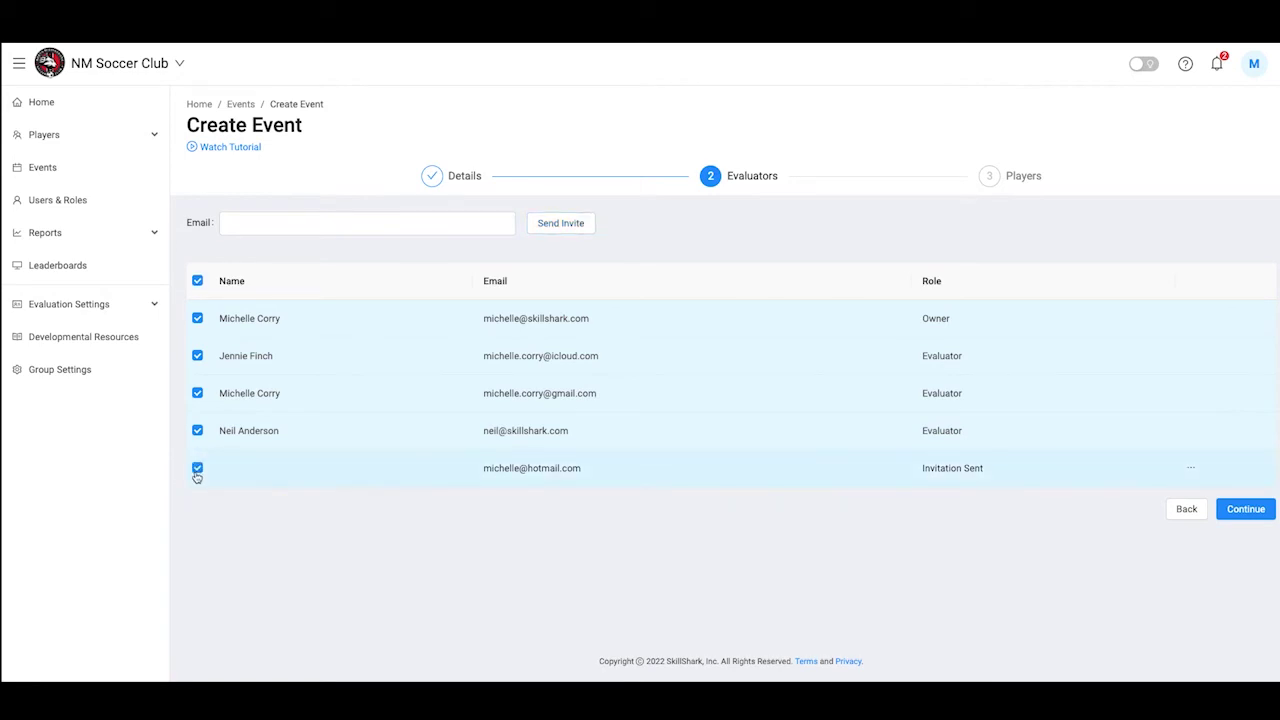
pyautogui.click(1245, 509)
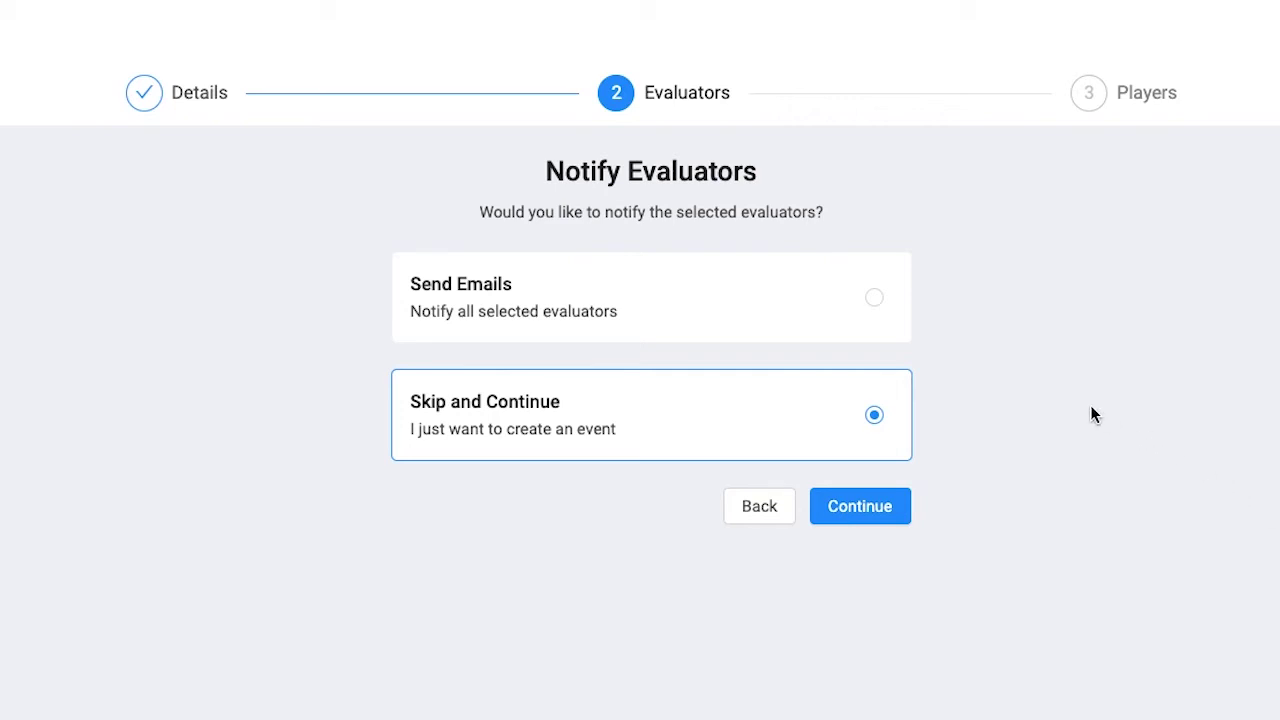
# Choose Send Emails to notify the selected evaluators
pyautogui.click(875, 300)
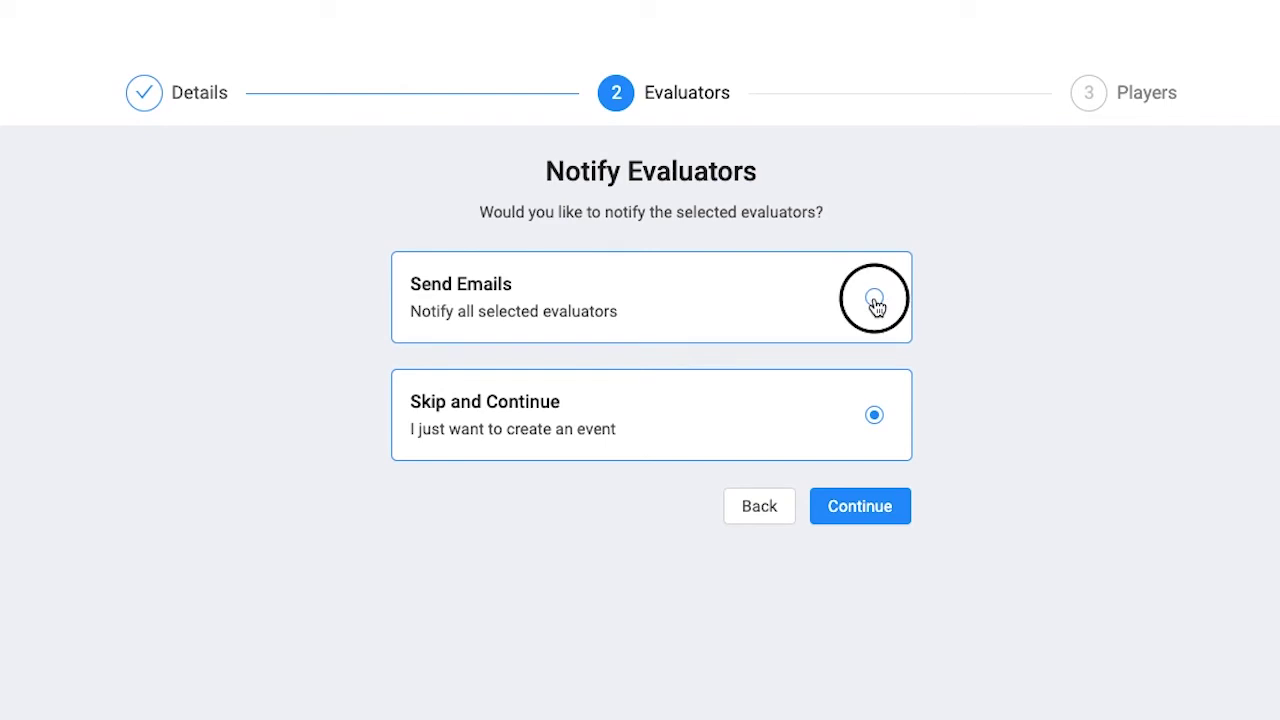
# Add players via the U11 player list and create the Mid-Season Evaluation event
pyautogui.click(863, 518)
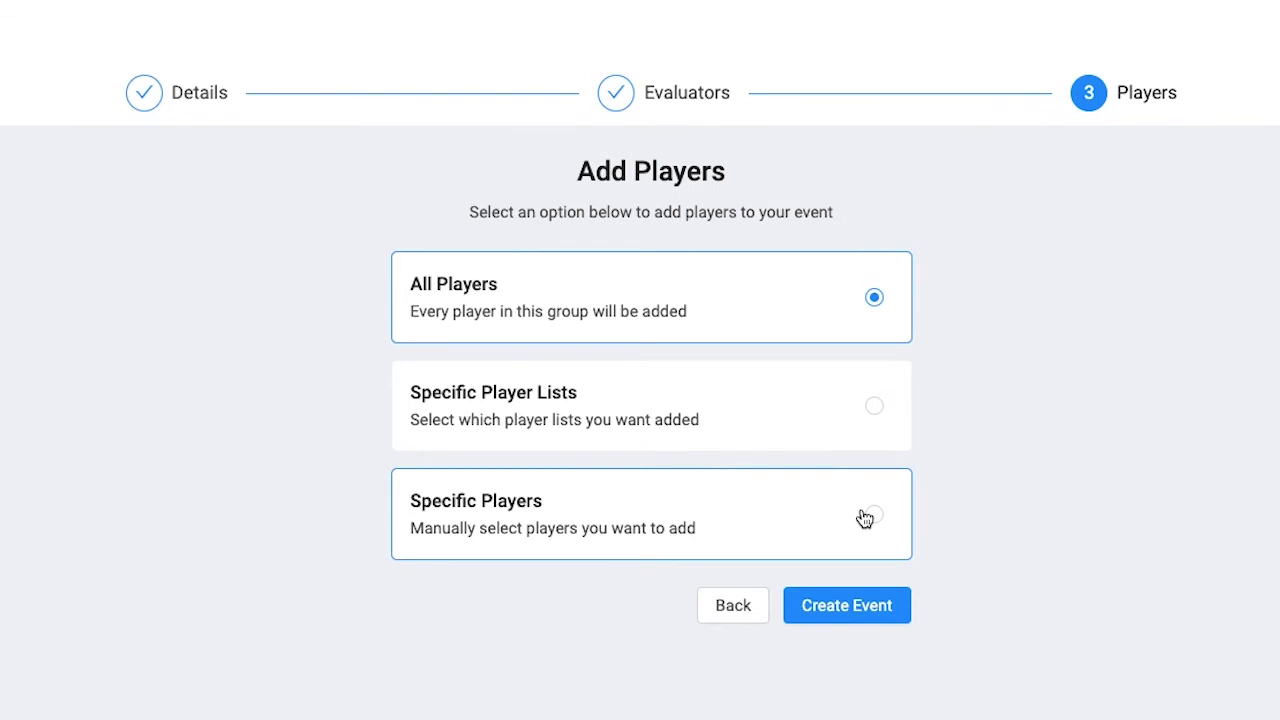
pyautogui.click(814, 428)
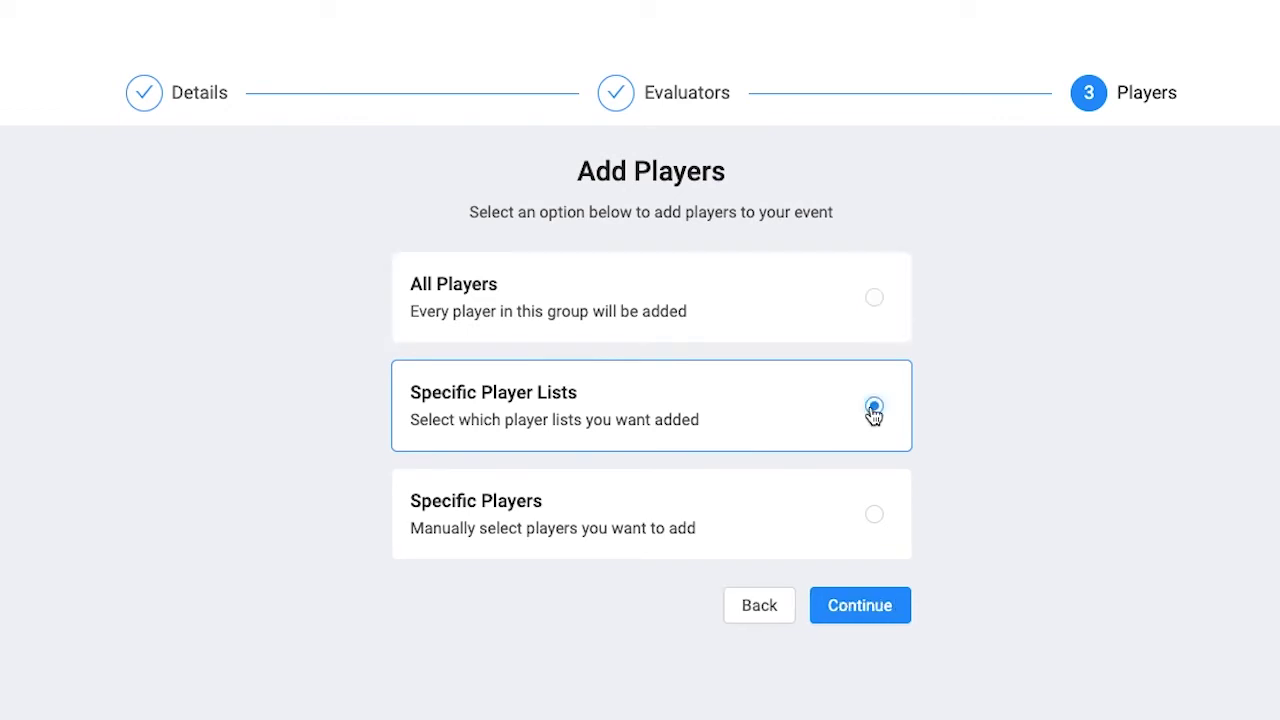
pyautogui.click(862, 608)
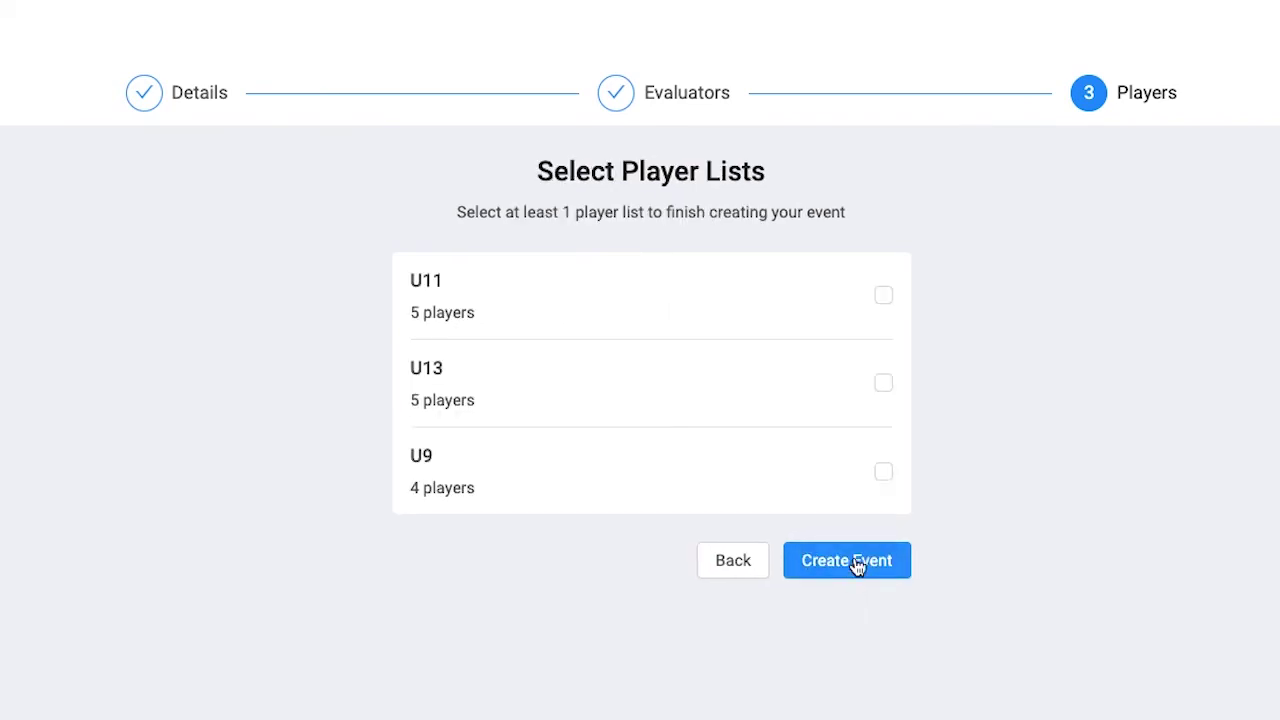
pyautogui.click(884, 297)
pyautogui.click(835, 566)
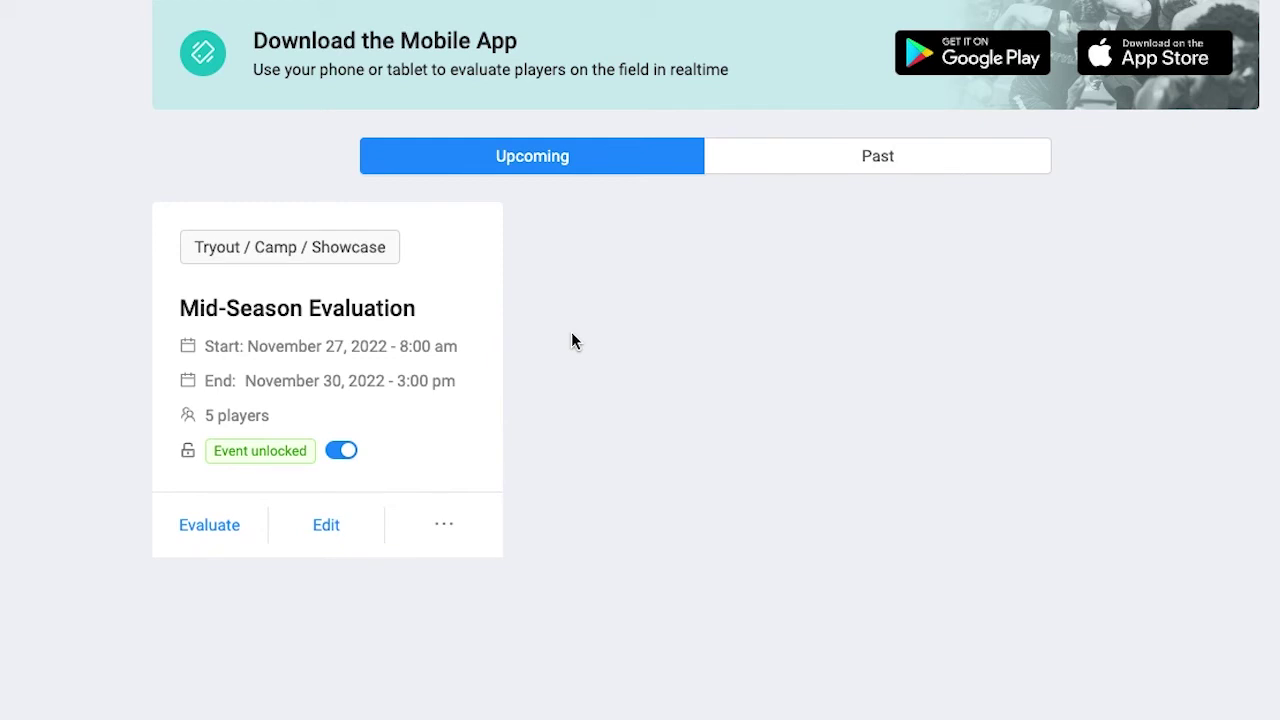
# Open the Indoor Tryouts event from the Past events list
pyautogui.click(780, 171)
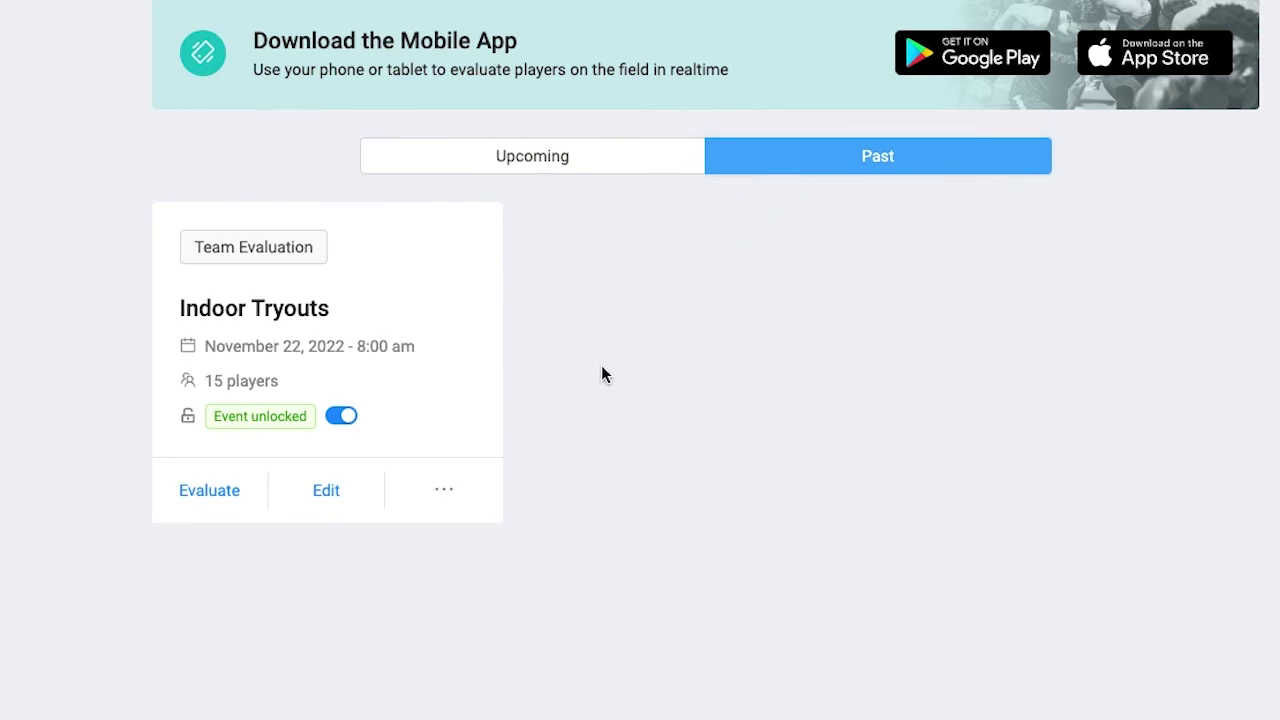
pyautogui.click(326, 491)
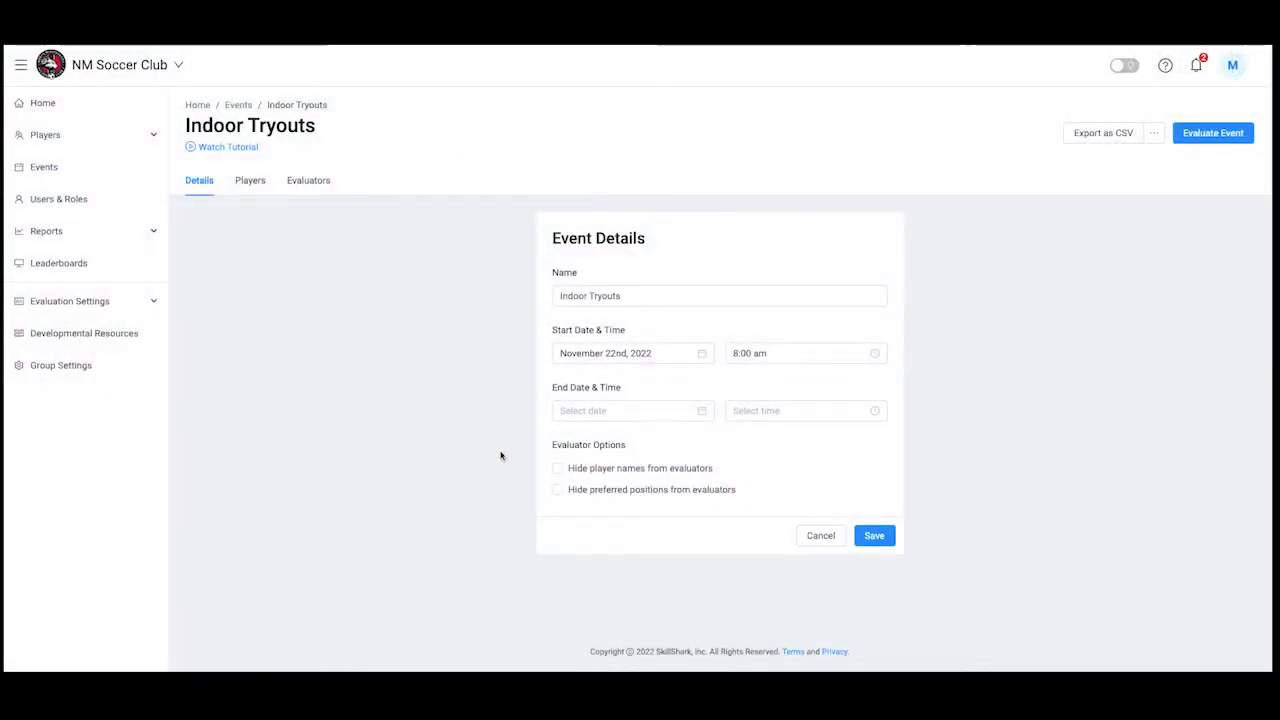
# Add the single non-attending player to the Indoor Tryouts roster
pyautogui.click(252, 181)
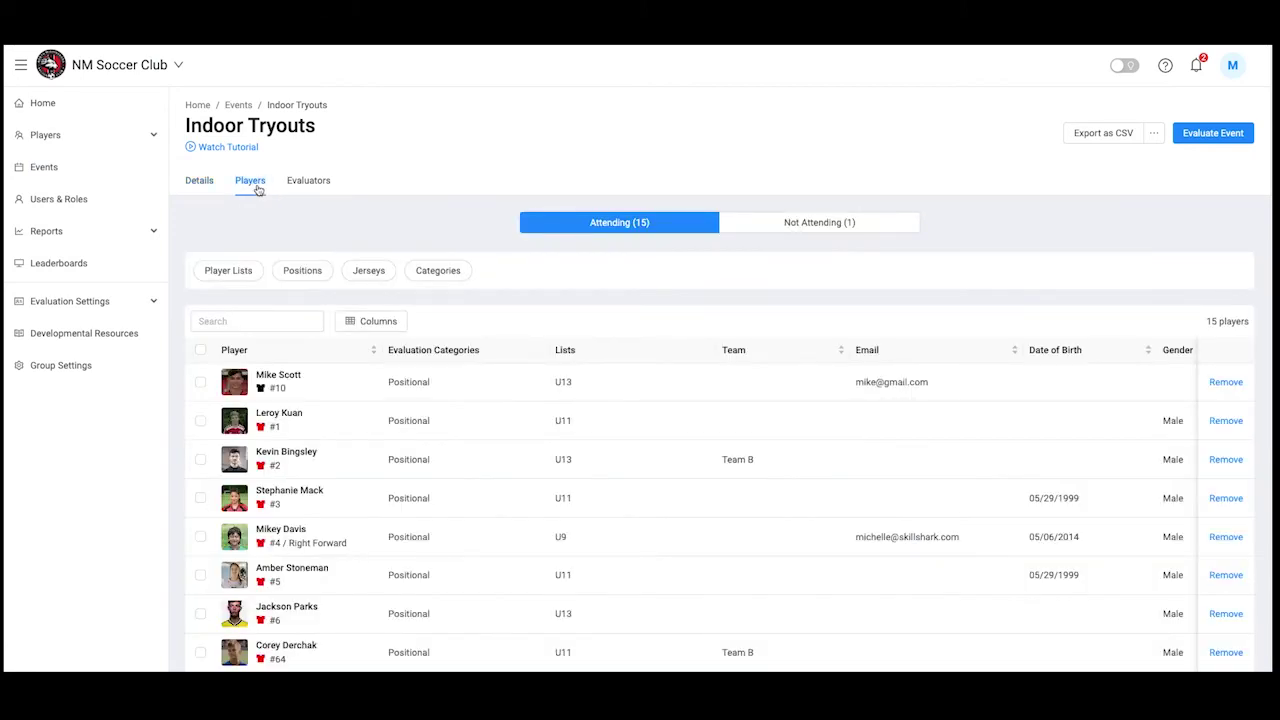
pyautogui.click(785, 227)
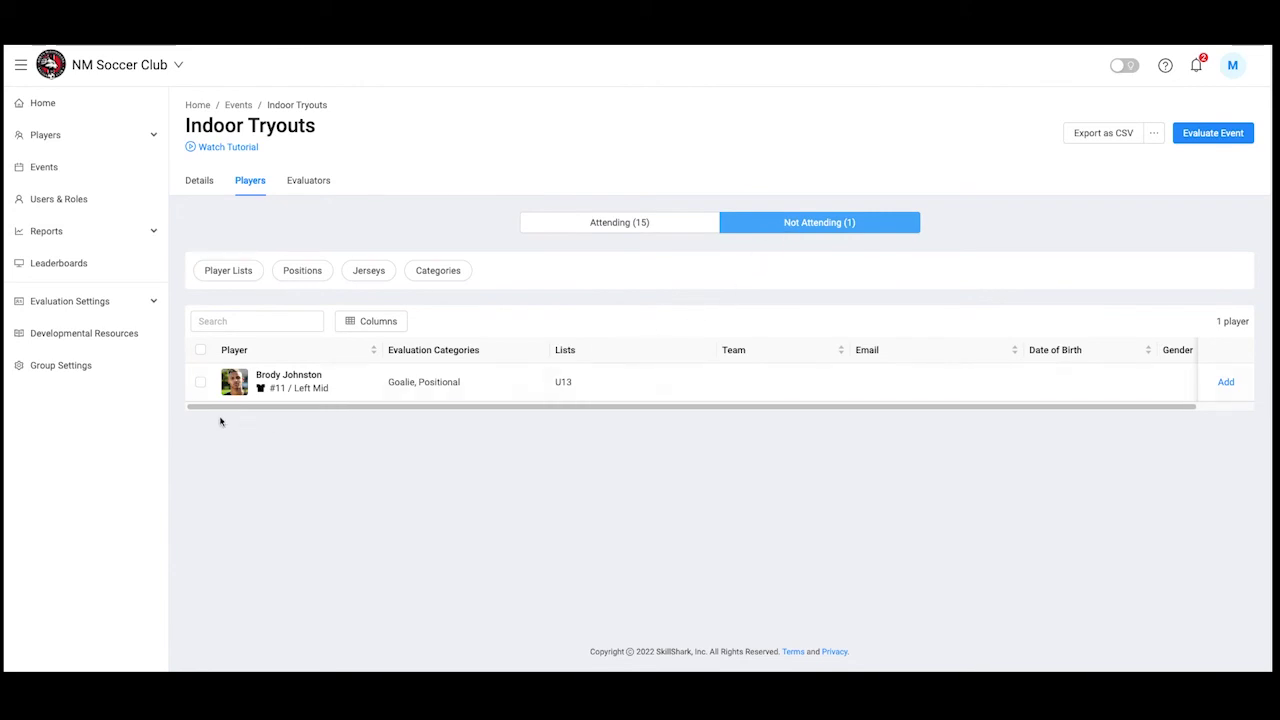
pyautogui.click(200, 383)
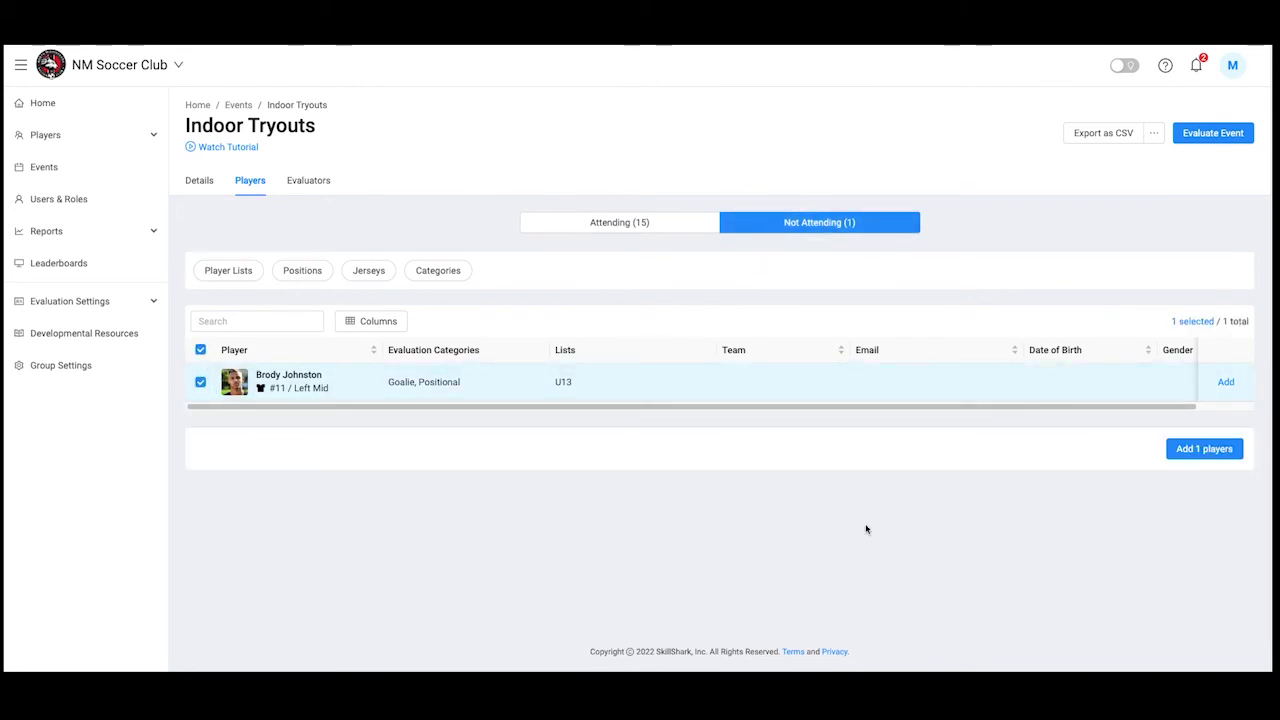
pyautogui.click(1188, 452)
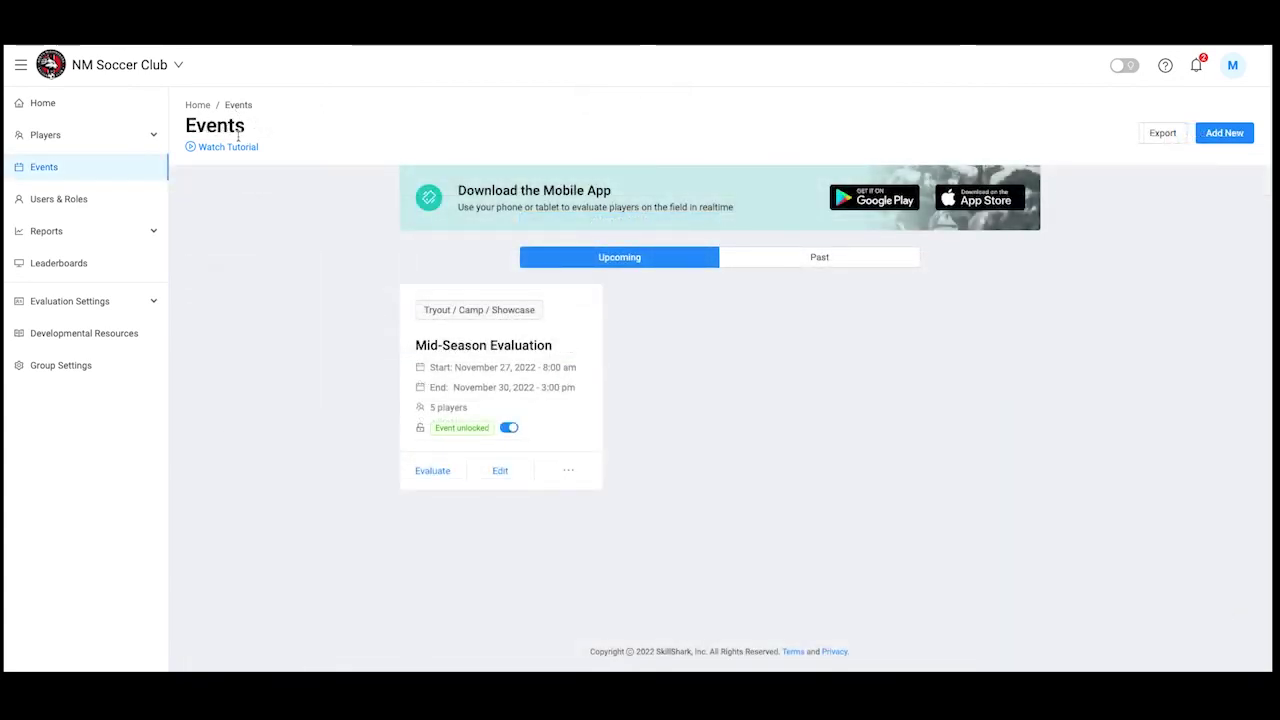
pyautogui.click(568, 470)
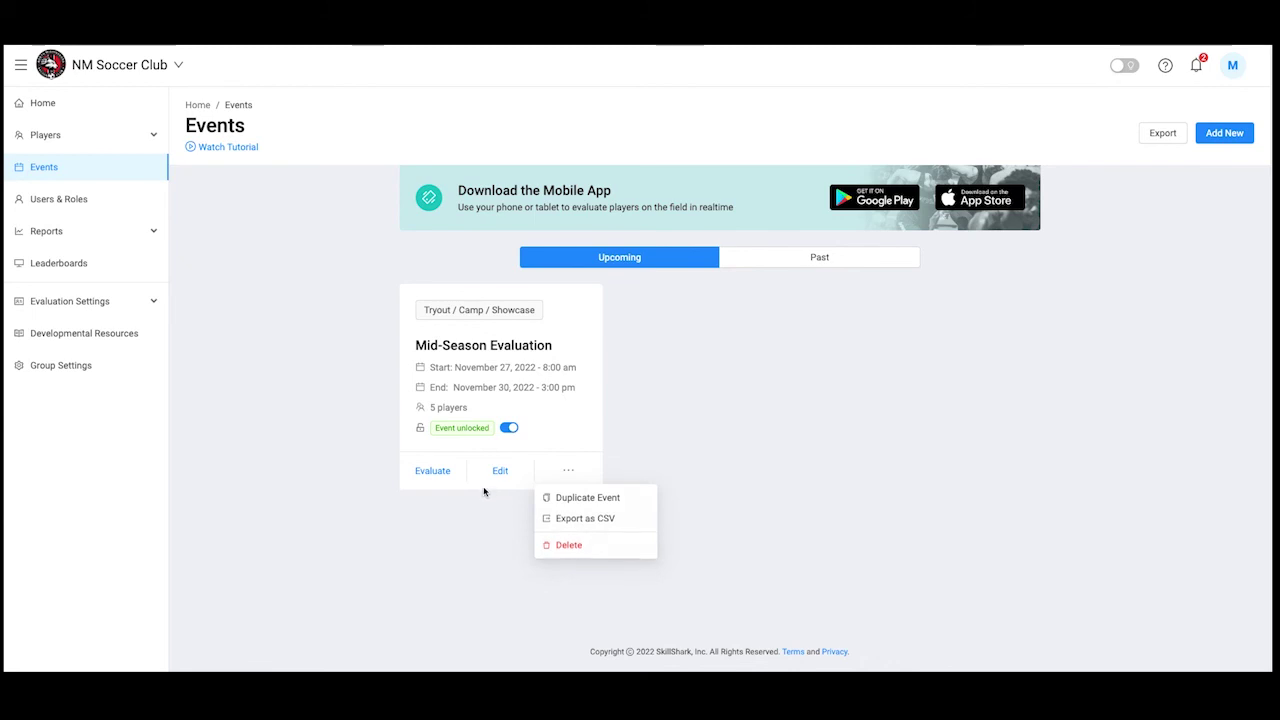
pyautogui.click(433, 471)
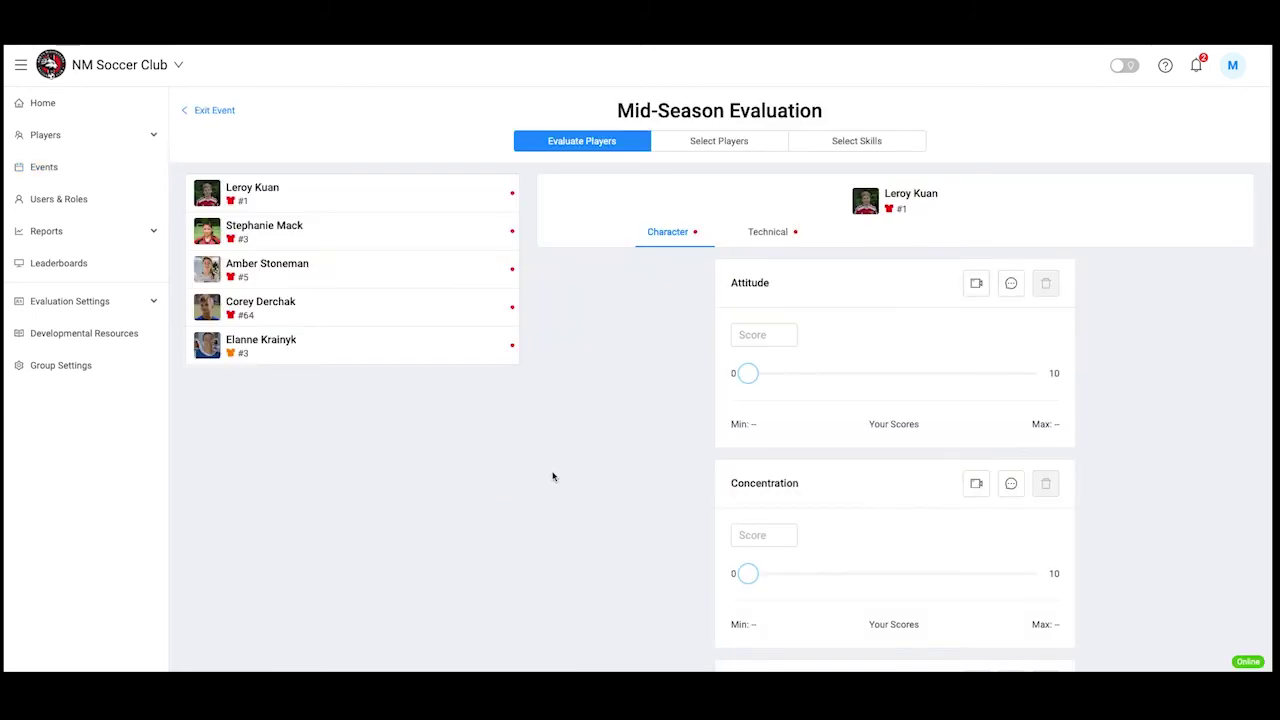
# Set the first player's Attitude slider to 1
pyautogui.moveTo(753, 377); pyautogui.dragTo(674, 389)
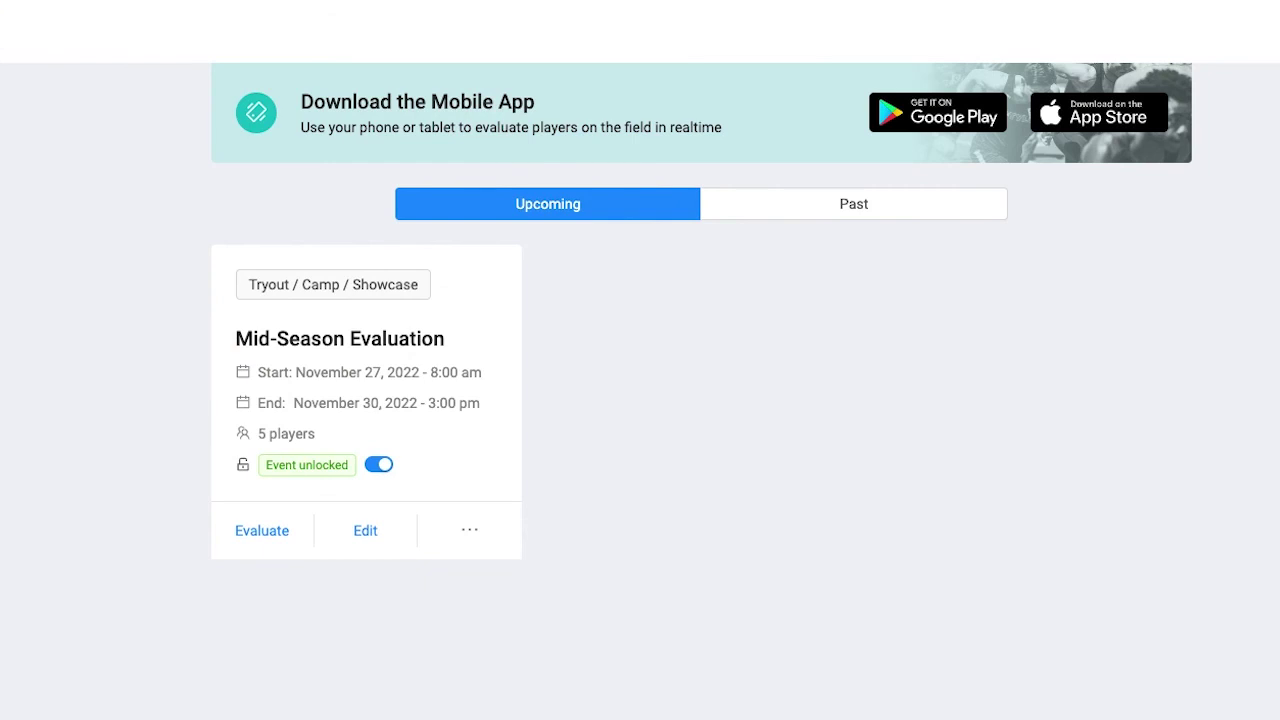
# Lock the Mid-Season Evaluation event from its card
pyautogui.click(381, 466)
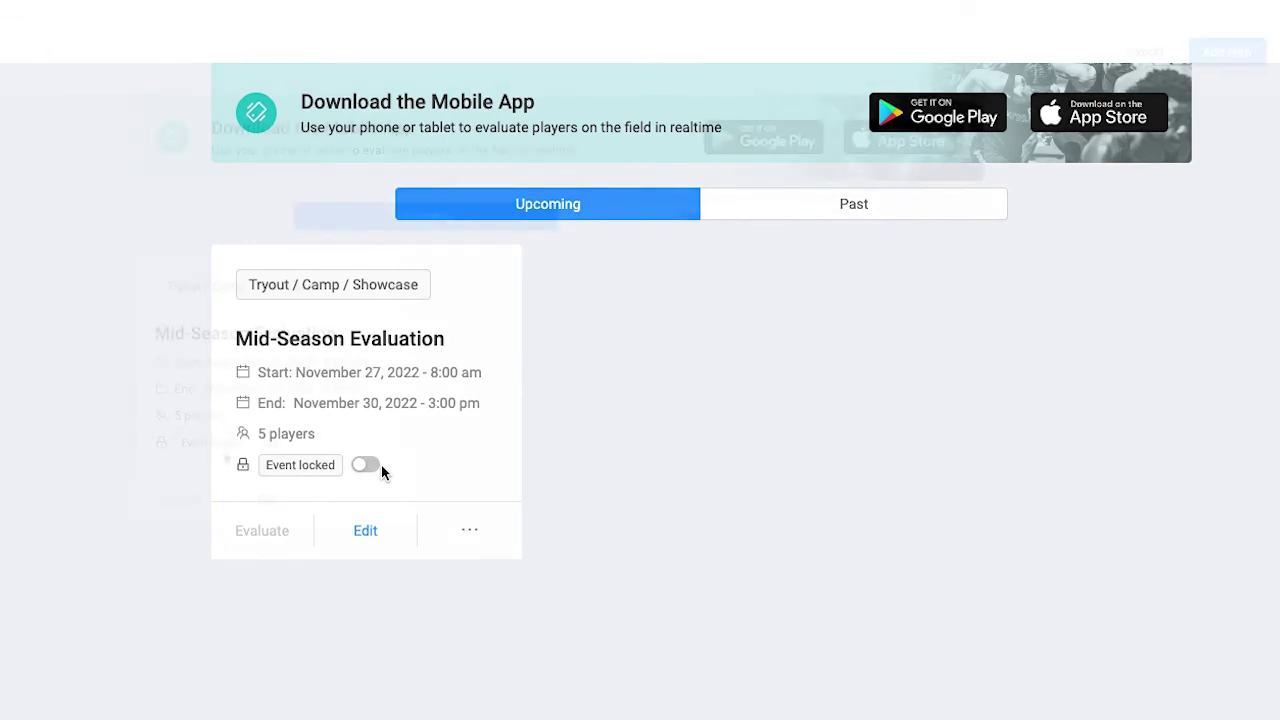